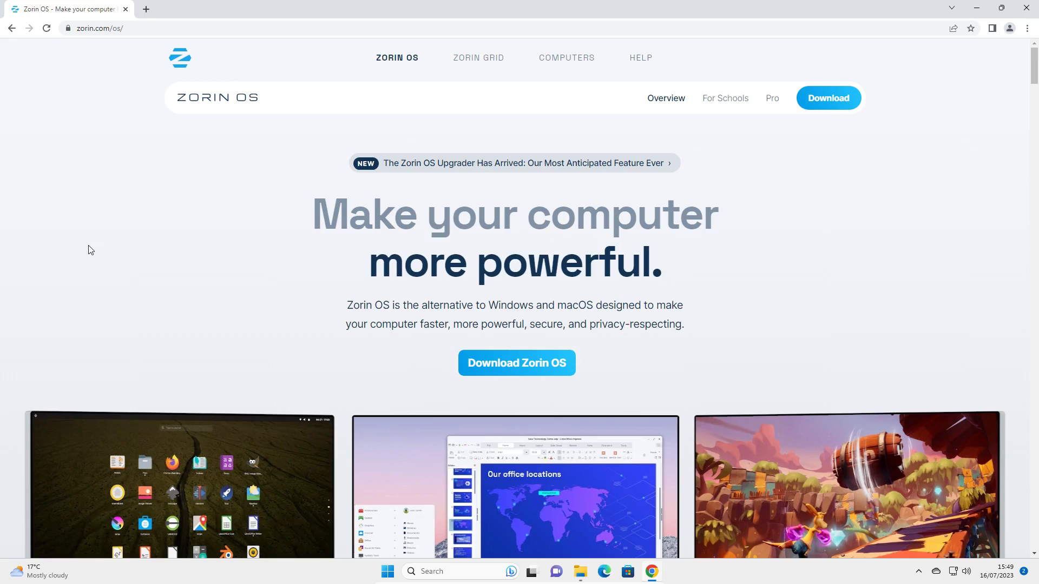
Open the Zorin OS download page and go to the free Core and Lite editions.
scroll(119, 263, down, 7)
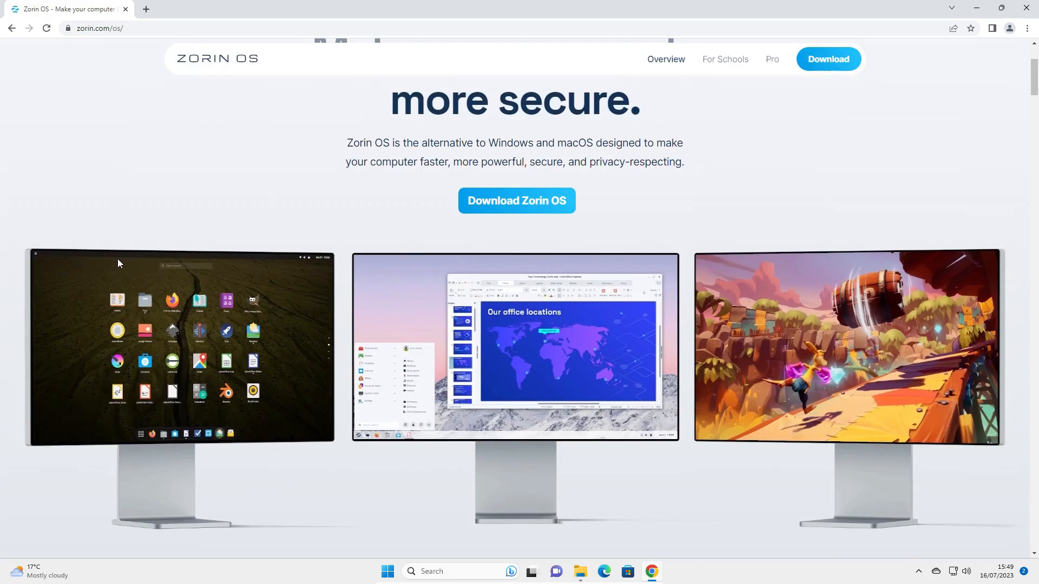
scroll(119, 264, up, 8)
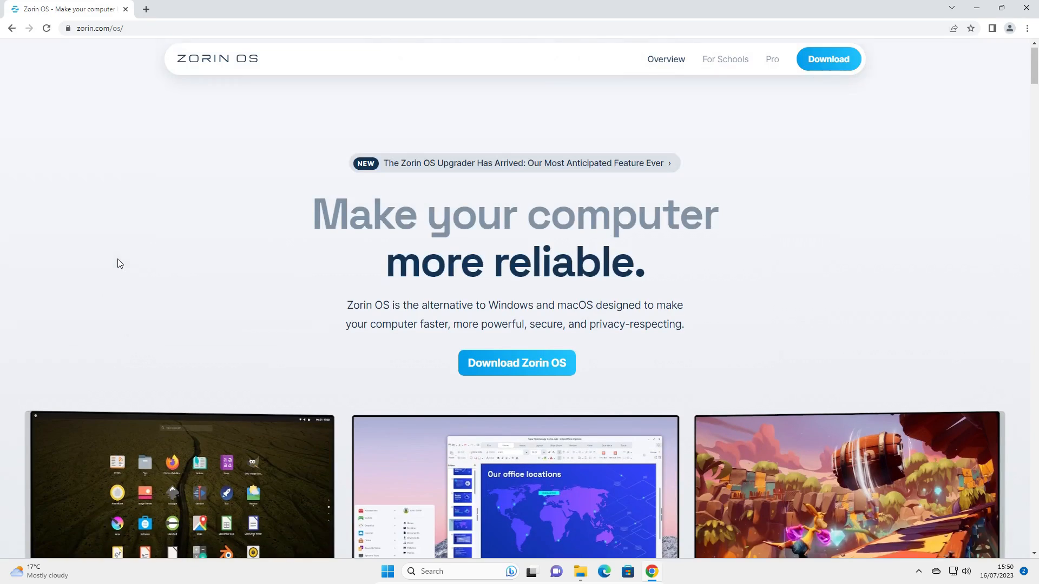
click(528, 376)
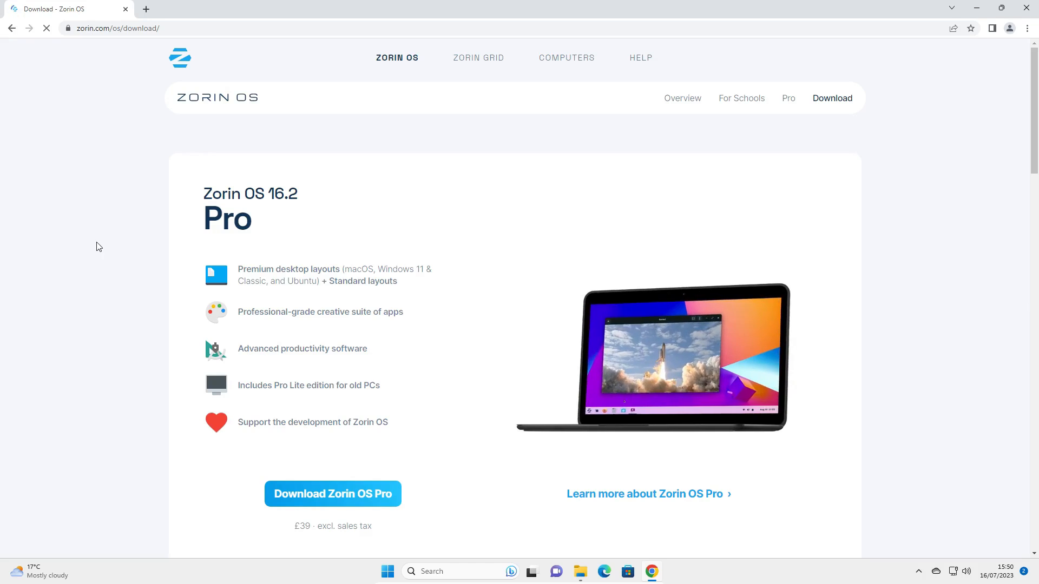
scroll(84, 244, down, 1)
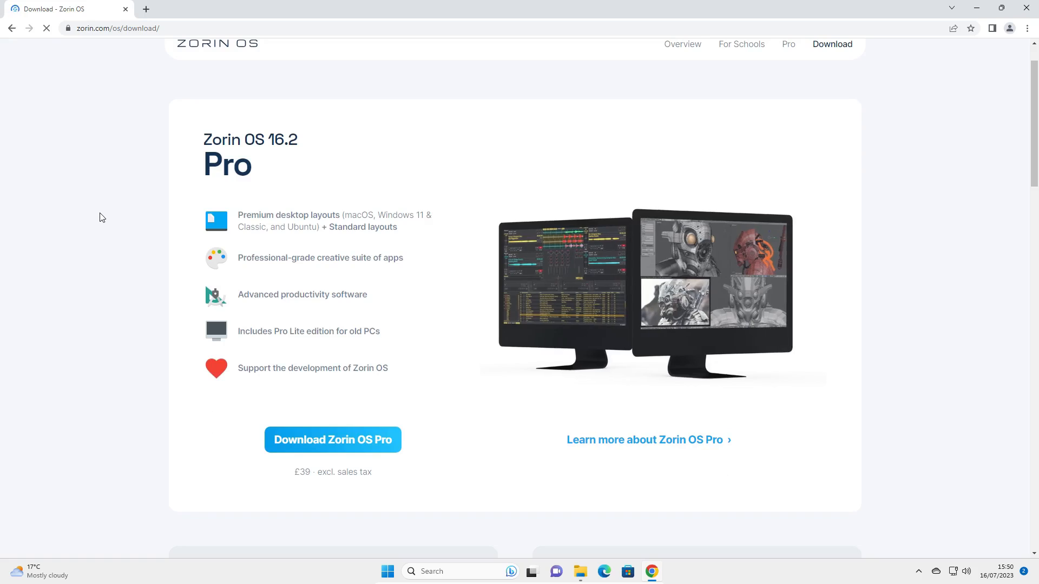
scroll(101, 218, down, 4)
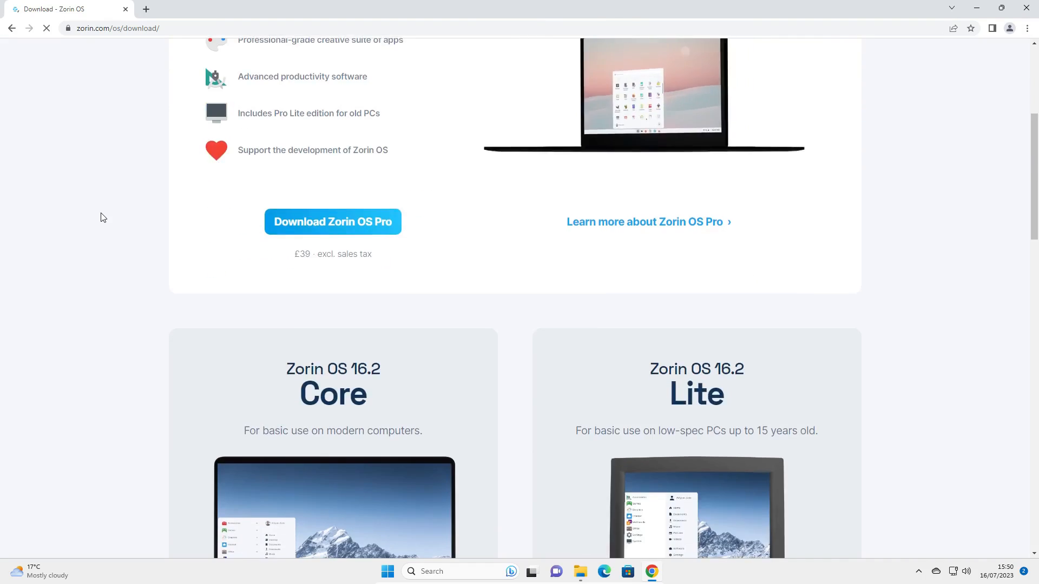
scroll(101, 217, down, 4)
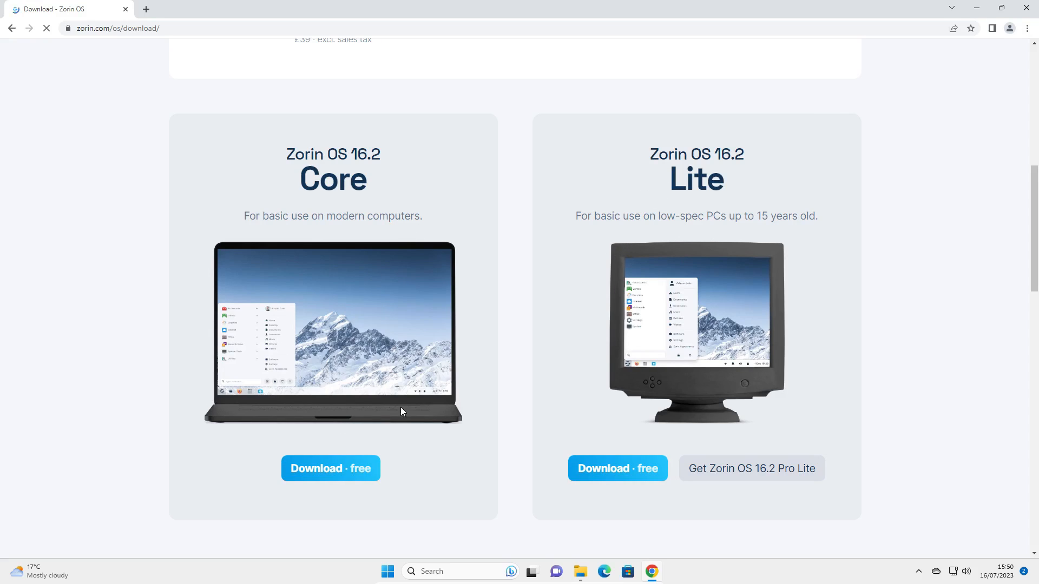
Start the free Zorin OS 16.2 Core download without subscribing to the newsletter, and cancel the transfer.
click(331, 469)
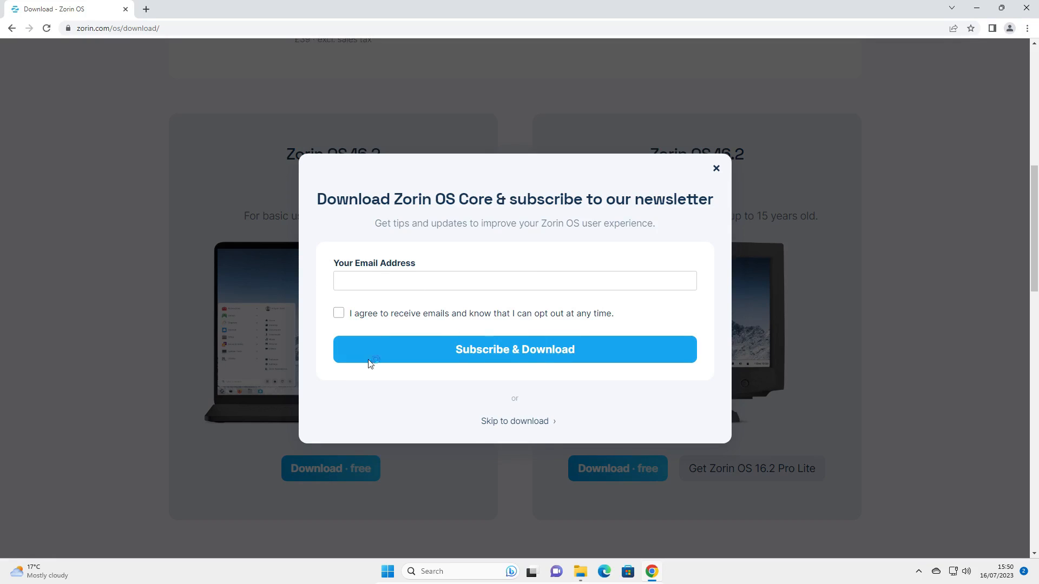
click(515, 425)
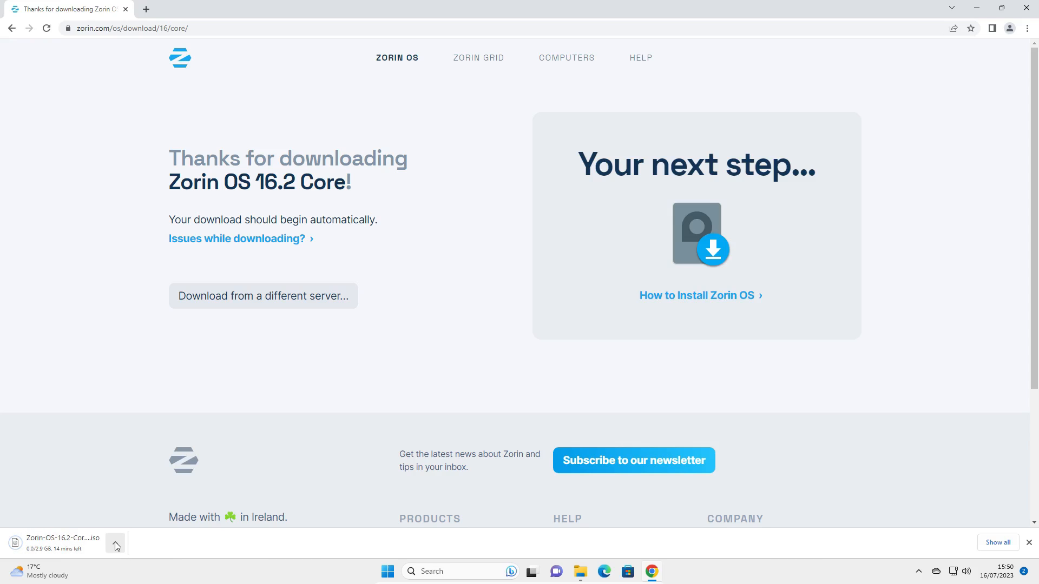
click(115, 543)
click(136, 525)
Go to the balenaEtcher website at etcher.io.
click(234, 28)
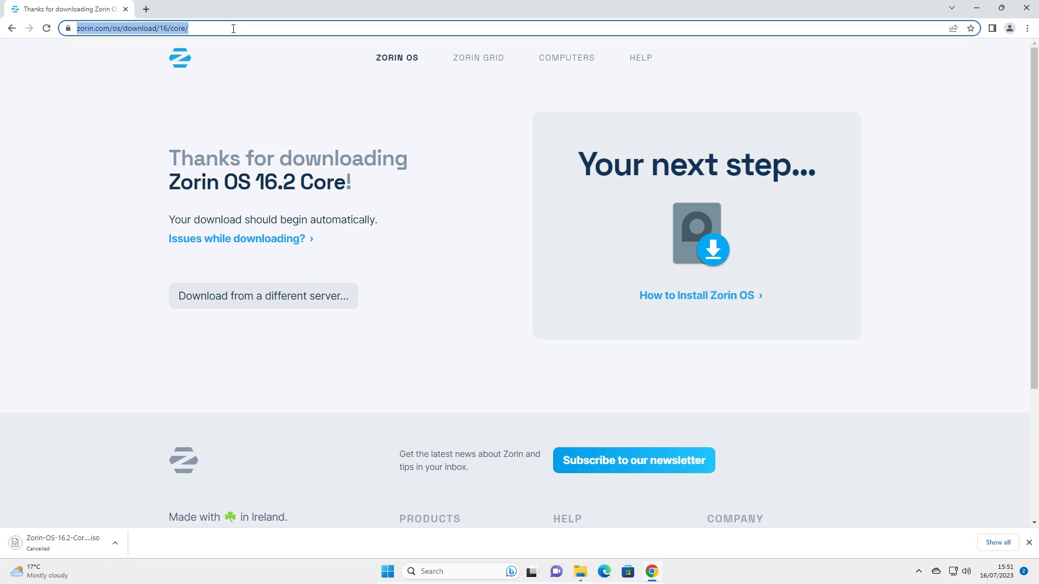
text(etcher)
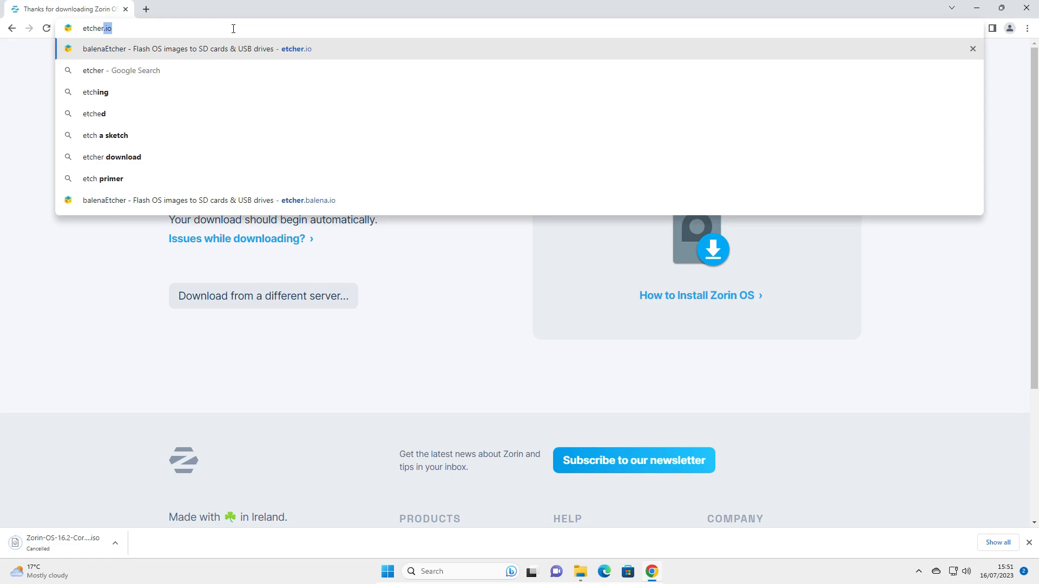
key(BackSpace)
text(.io)
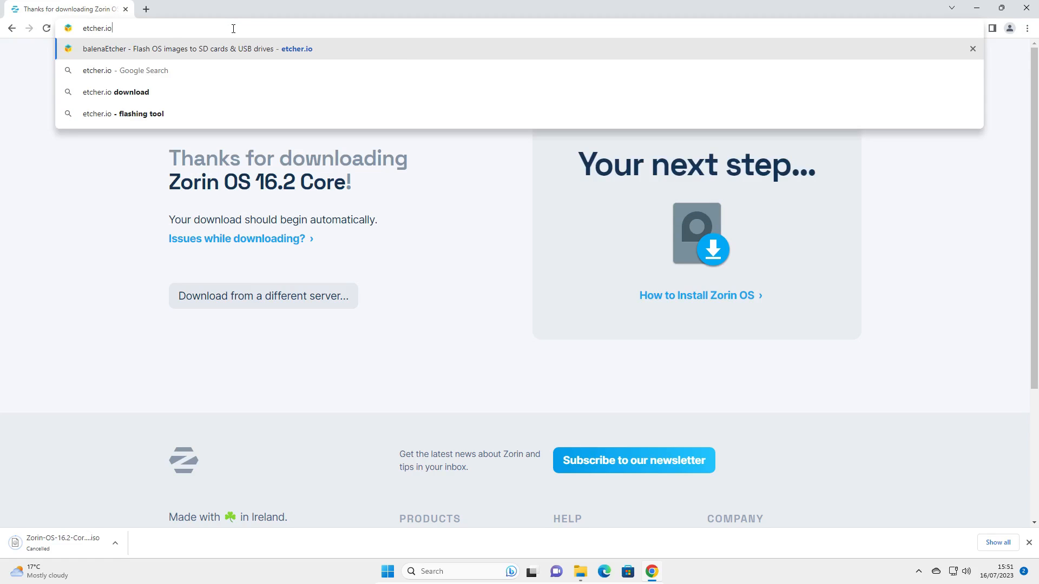
key(Return)
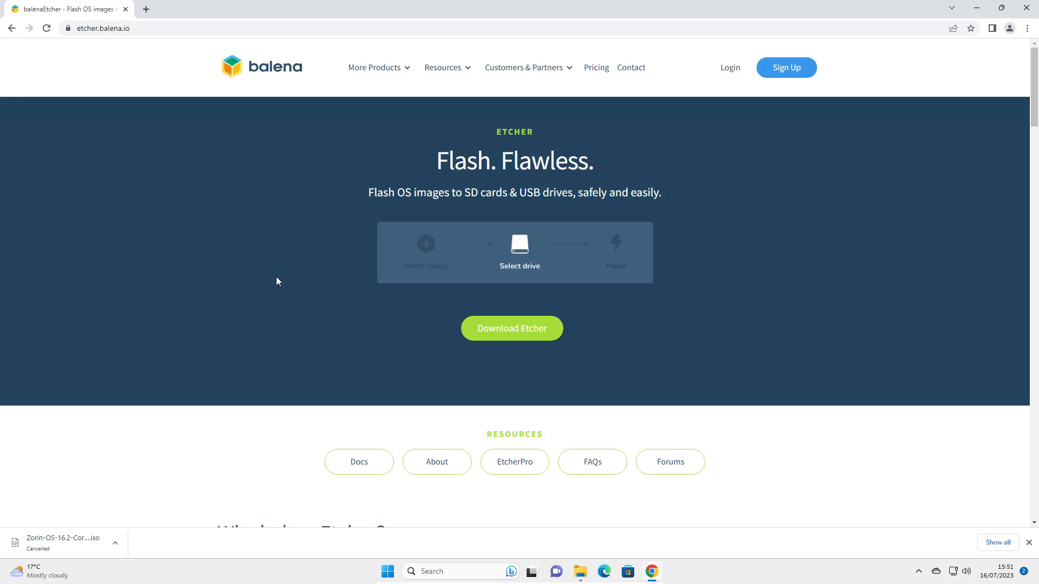
Start downloading the Etcher for Windows (x86|x64) installer and cancel the transfer.
click(512, 333)
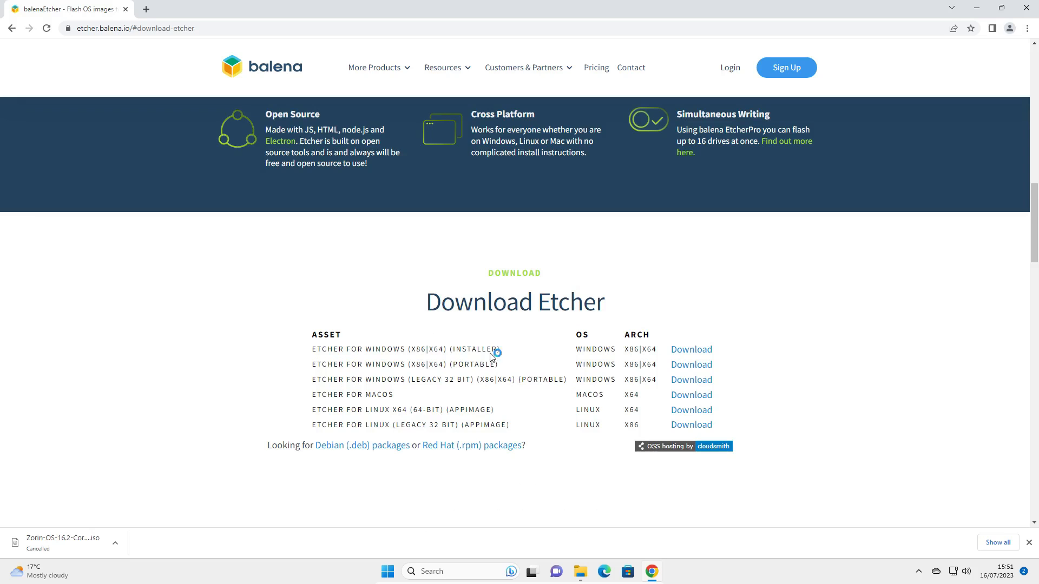
scroll(519, 358, down, 3)
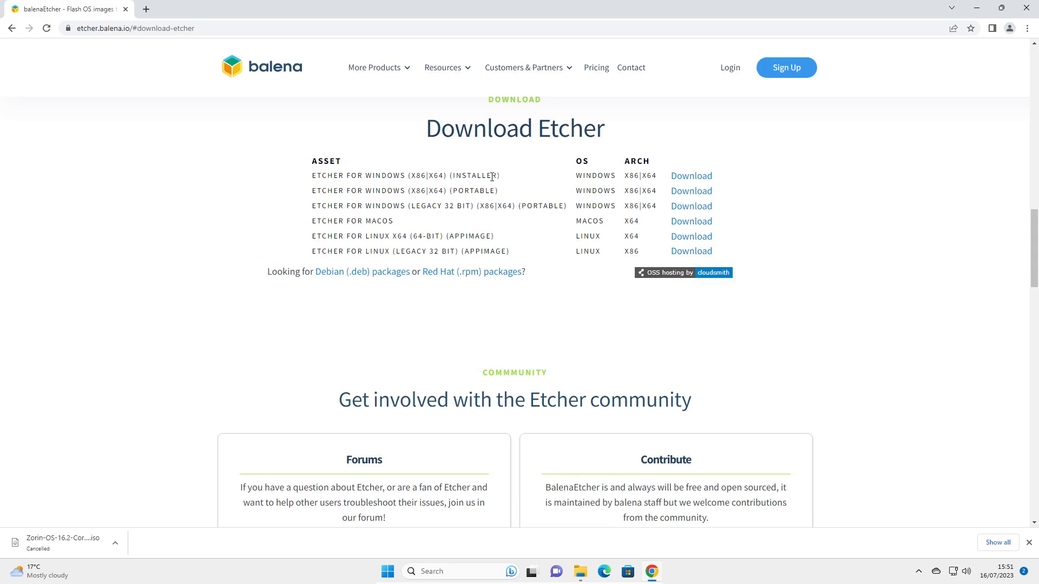
click(698, 174)
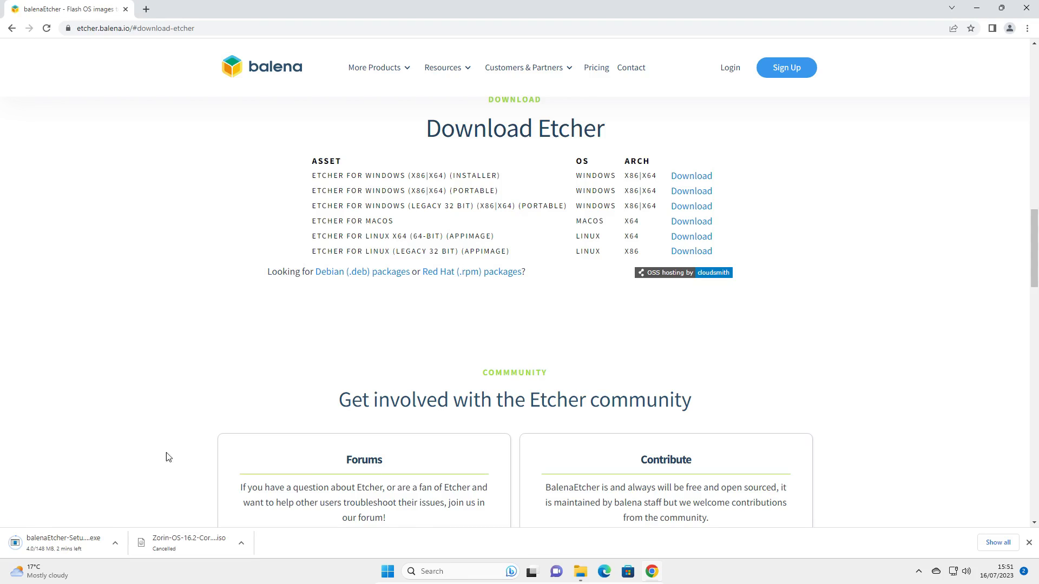
click(117, 543)
click(125, 525)
Close the browser, run balenaEtcher-Setup-1.18.11 from the Downloads folder and accept its license agreement.
click(1026, 9)
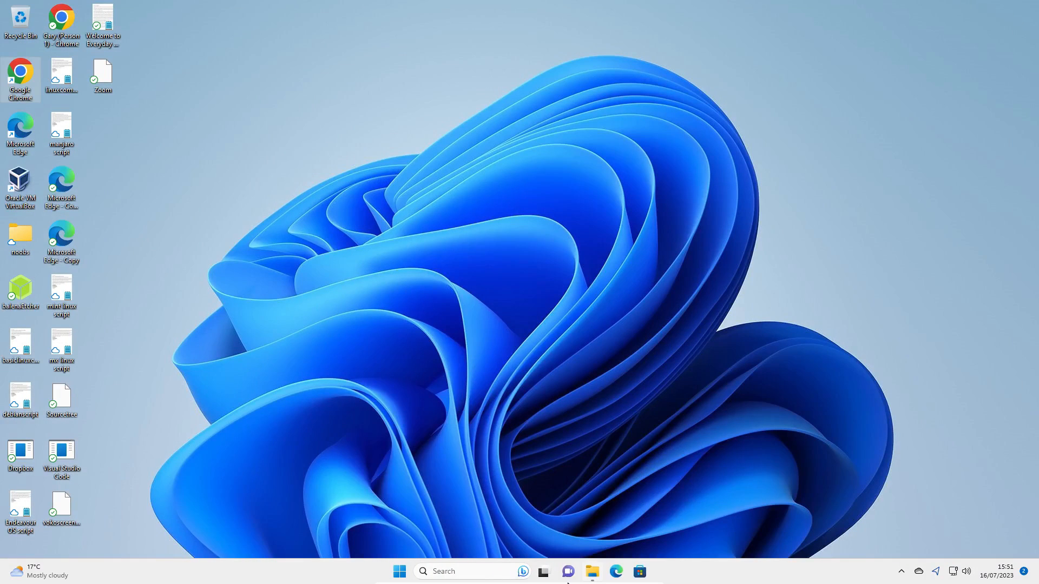
click(592, 571)
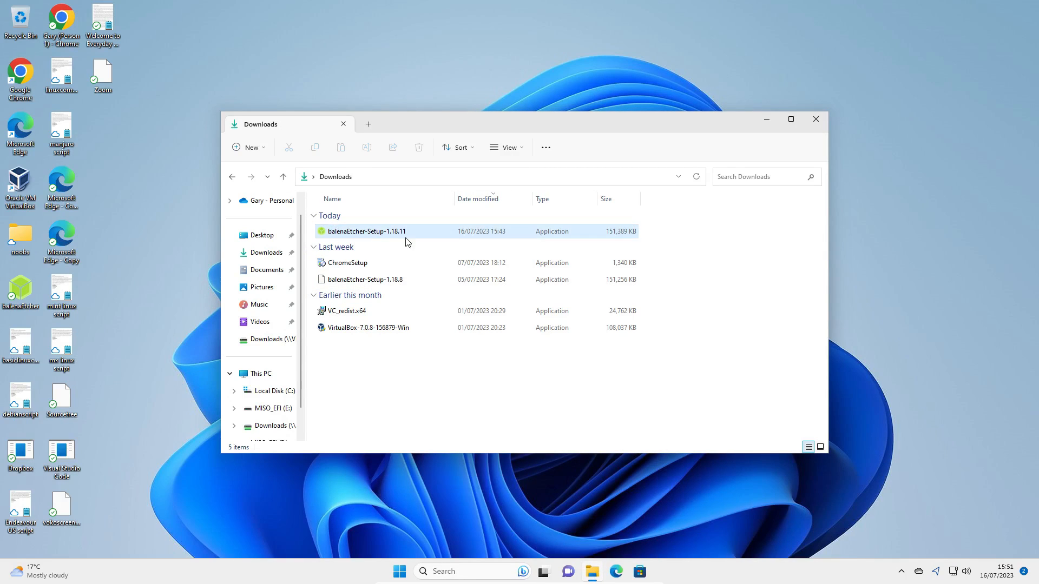
mouse_move(358, 232)
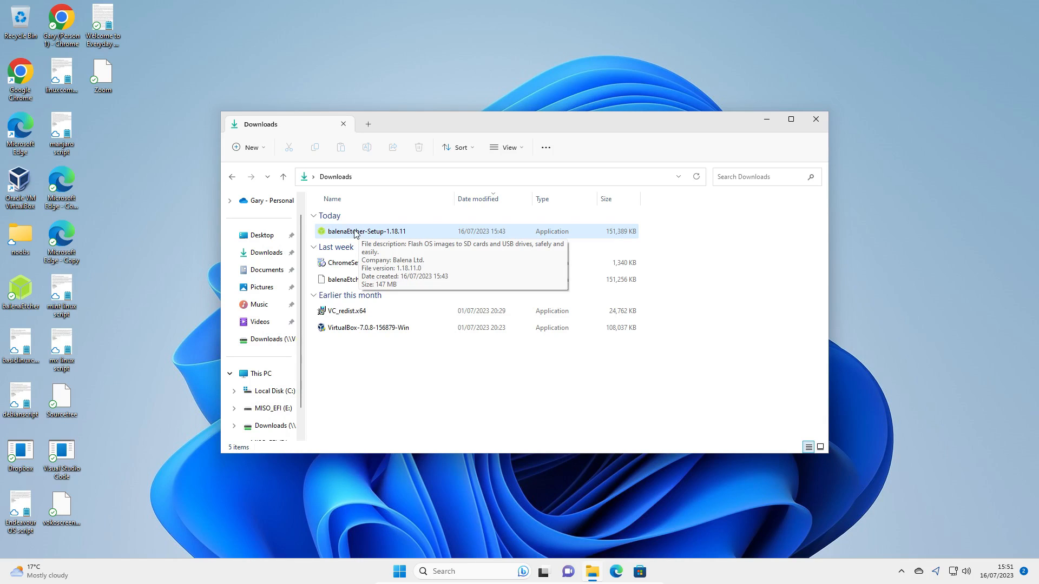
click(382, 237)
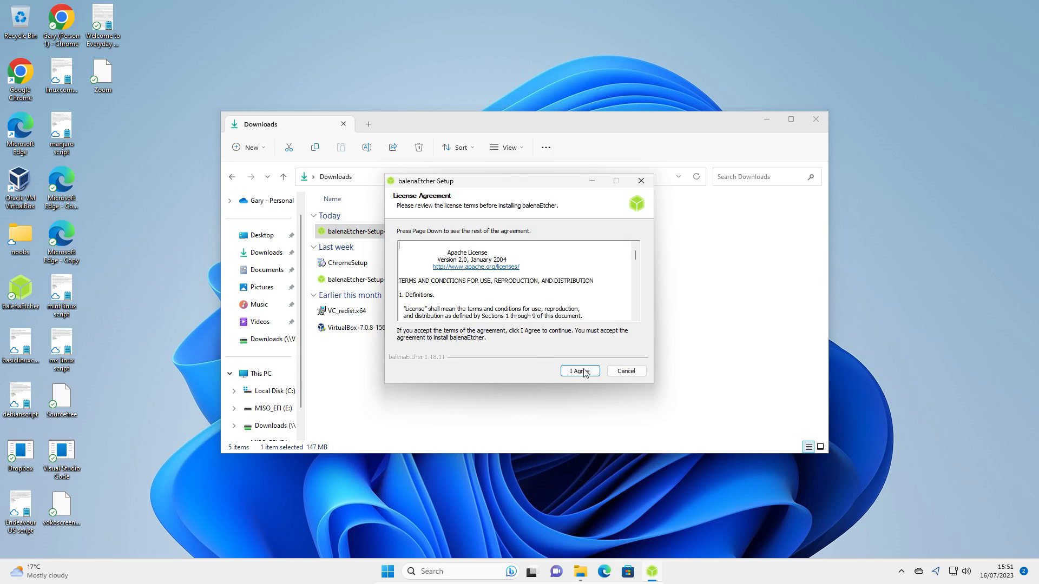
click(816, 124)
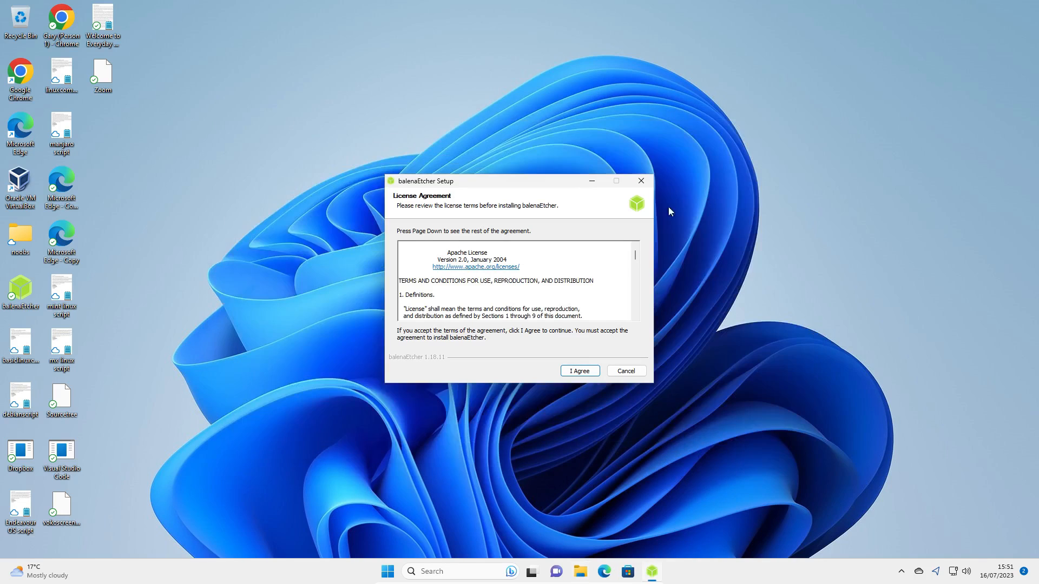
click(578, 372)
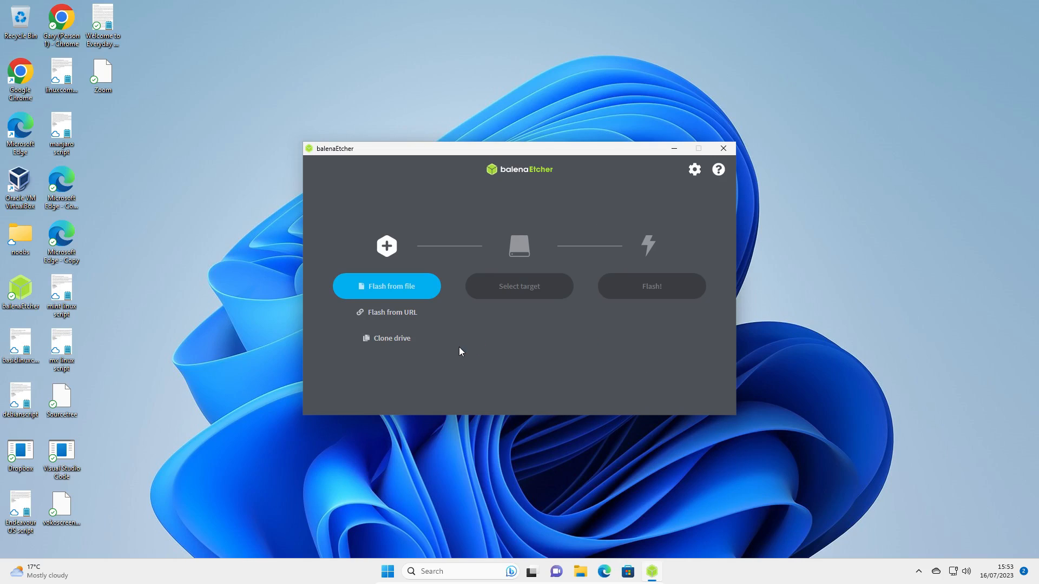
Choose Zorin-OS-16.2-Core-64-bit-r1 from the shared VirtualBox Downloads folder as the image file to flash.
click(396, 288)
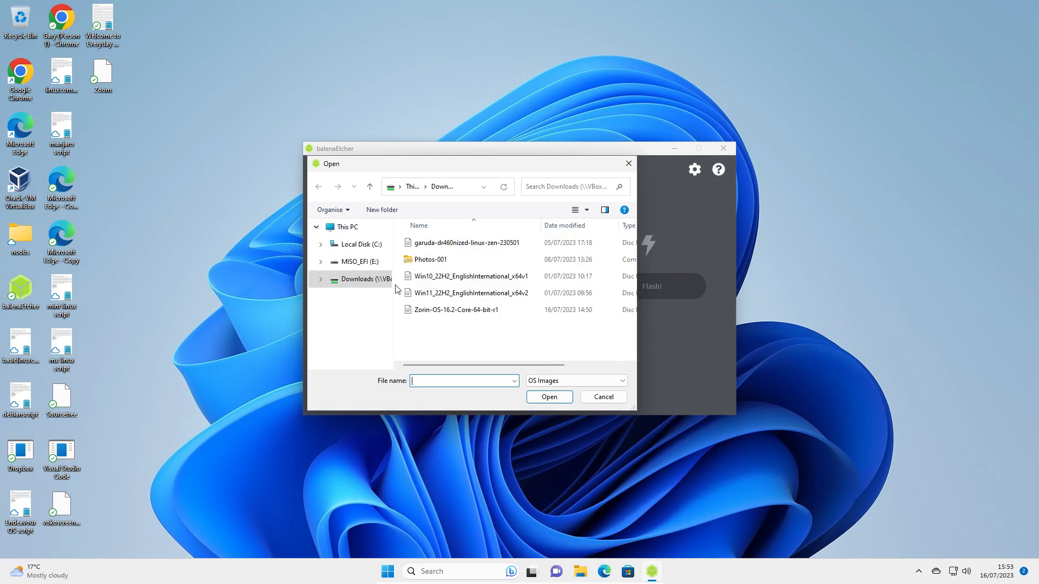
scroll(390, 290, up, 2)
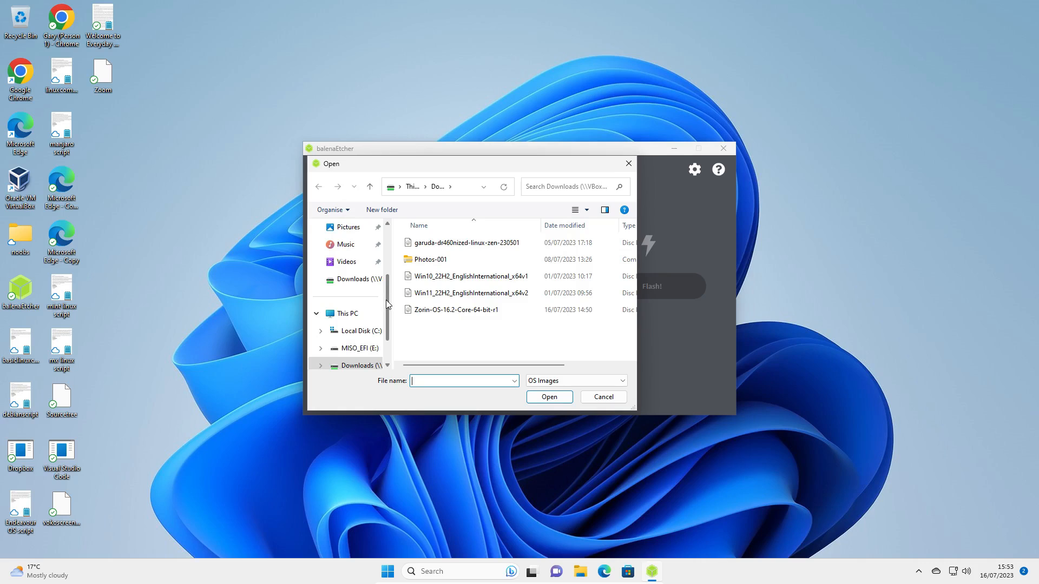
scroll(384, 300, up, 3)
click(352, 296)
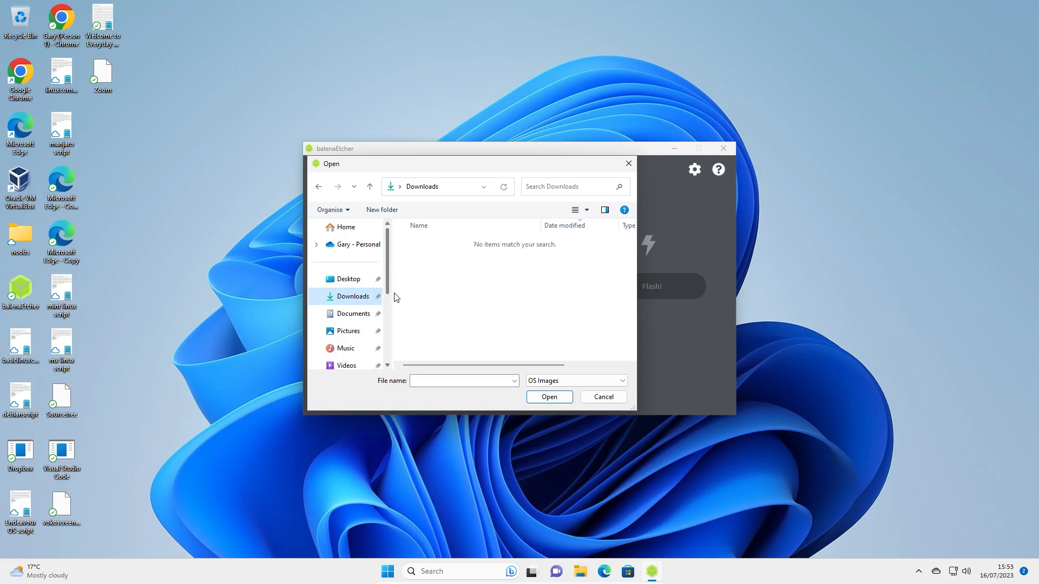
scroll(395, 313, down, 5)
click(357, 313)
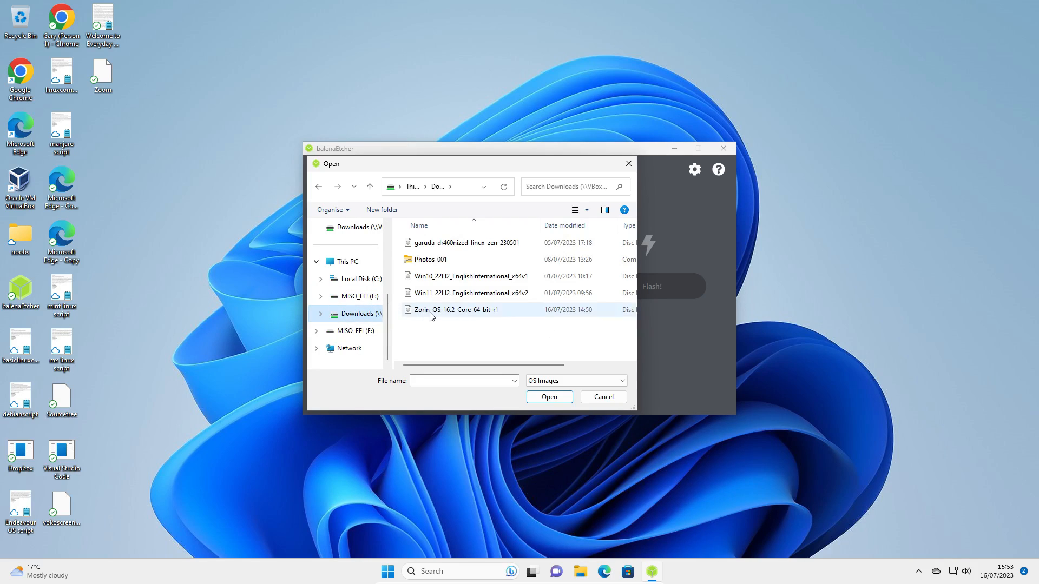
double_click(446, 311)
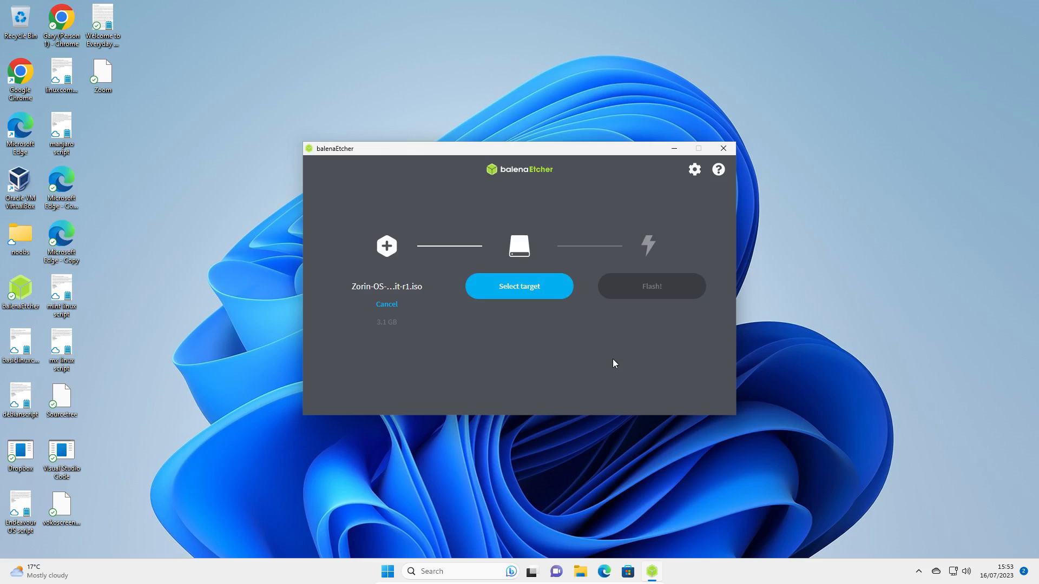
Select the PNY Transformer USB Device as the target and start flashing, allowing Windows Command Processor to make changes.
click(530, 287)
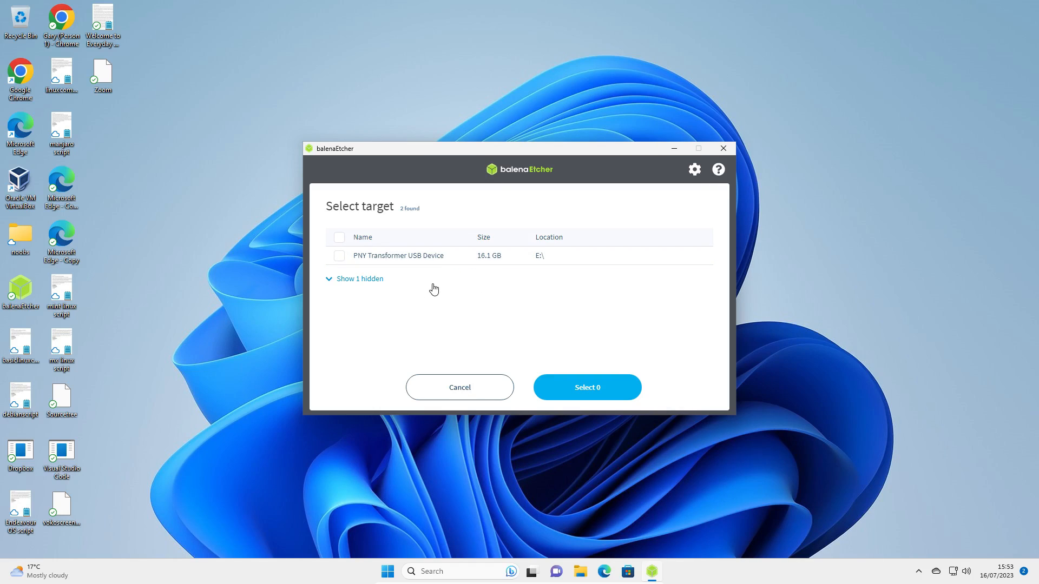
click(339, 257)
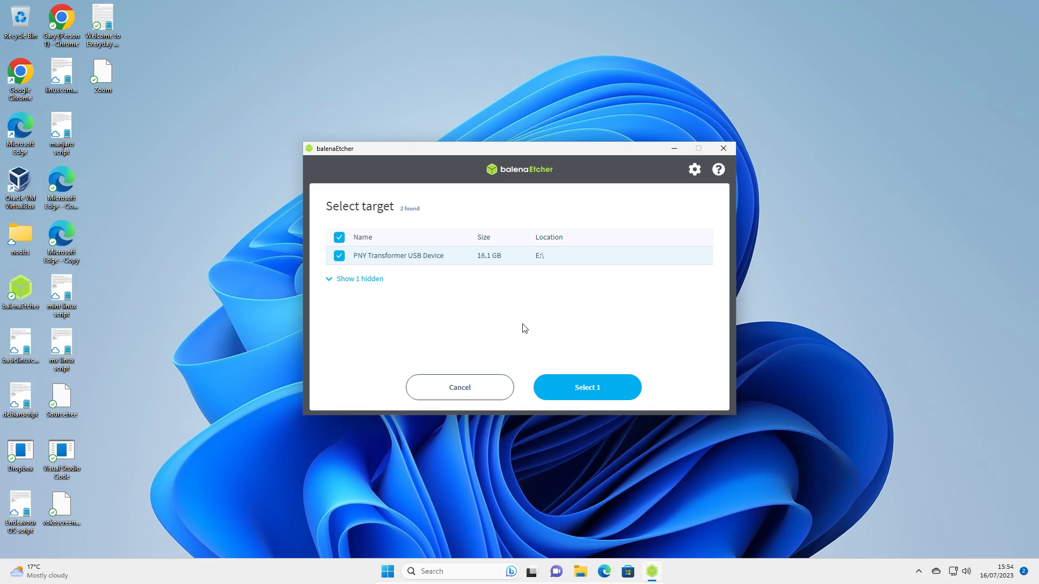
click(597, 389)
click(657, 289)
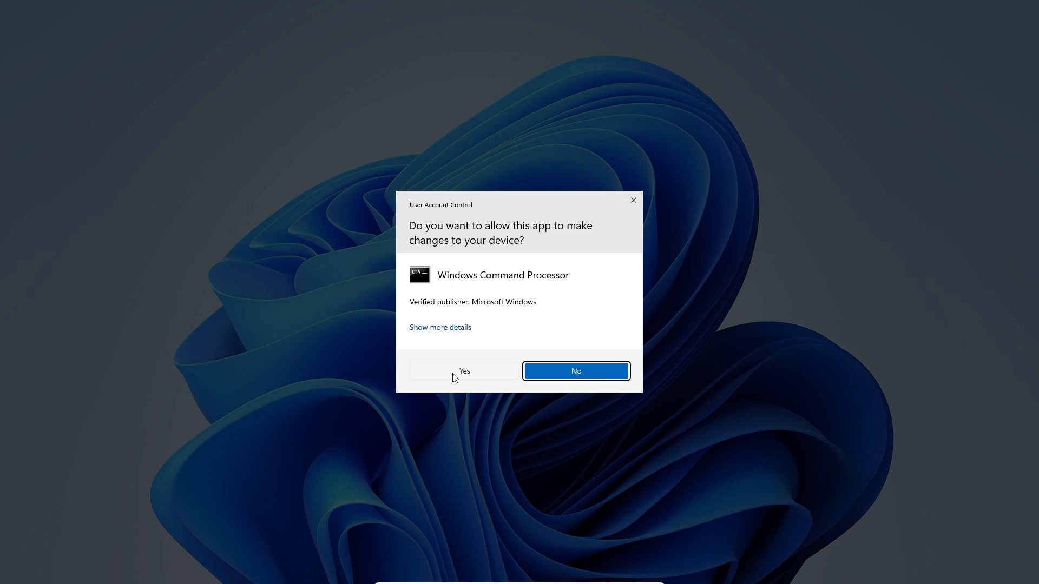
click(453, 374)
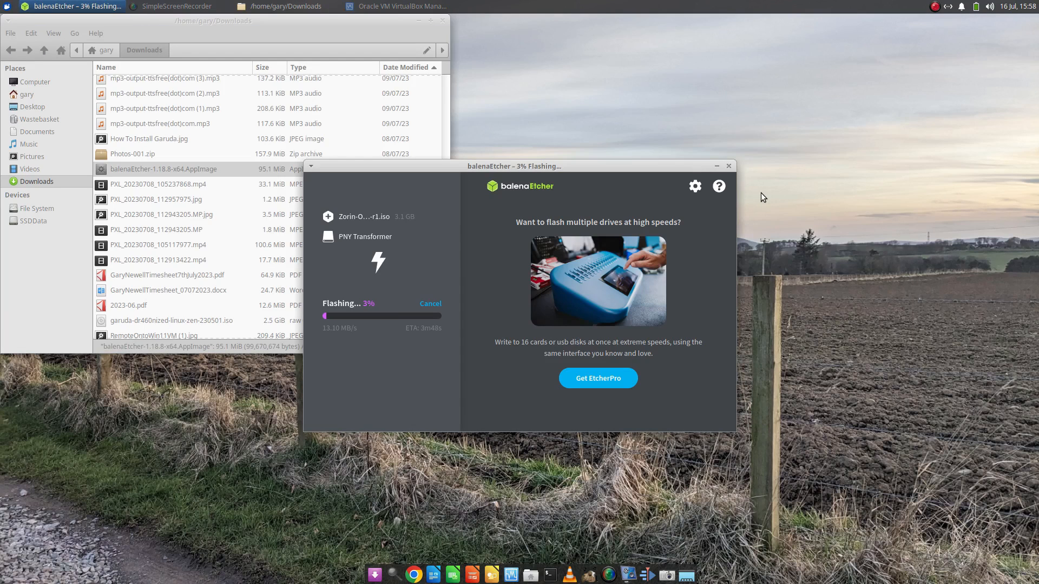
Close the browser window and show the permissions of balenaEtcher-1.18.8-x64.AppImage in the Linux Downloads folder.
drag(563, 171, 634, 168)
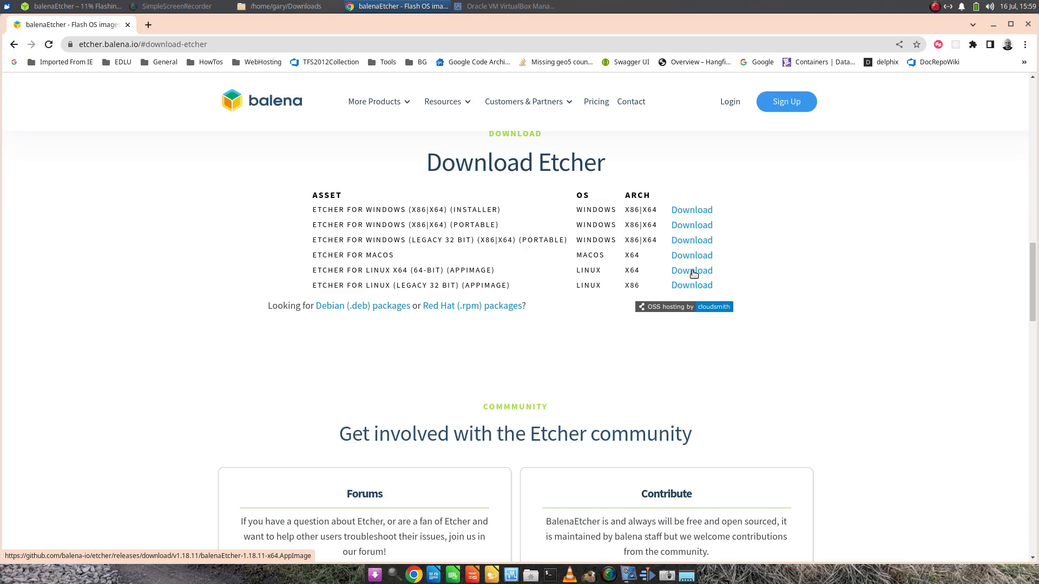
click(1027, 25)
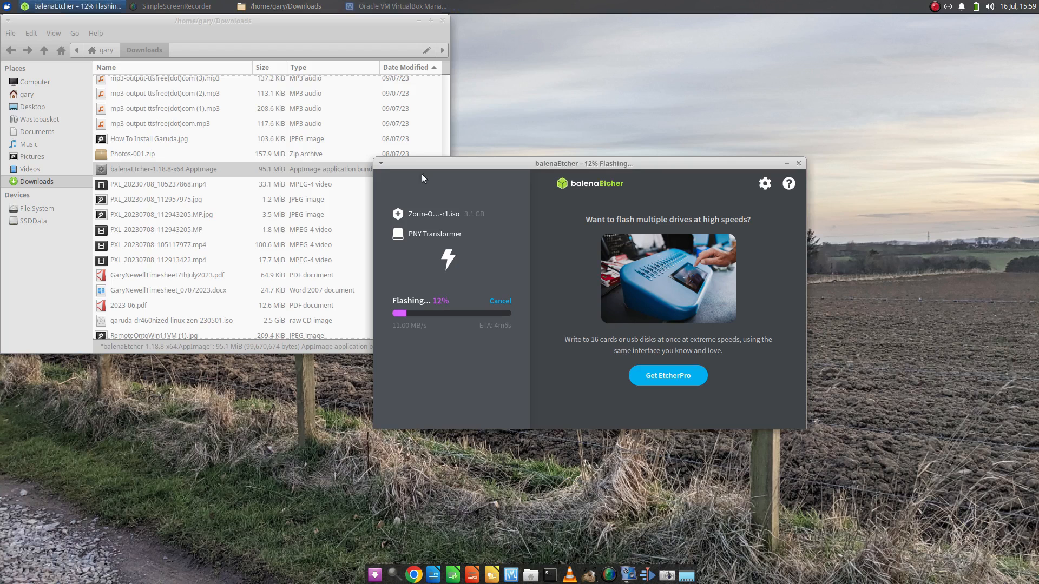
right_click(153, 168)
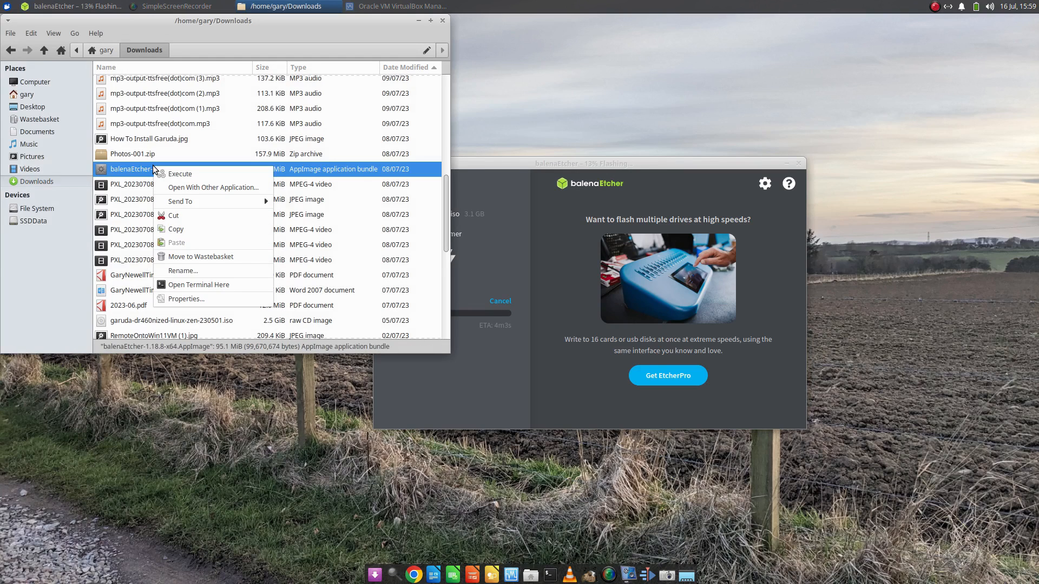
click(187, 301)
click(221, 94)
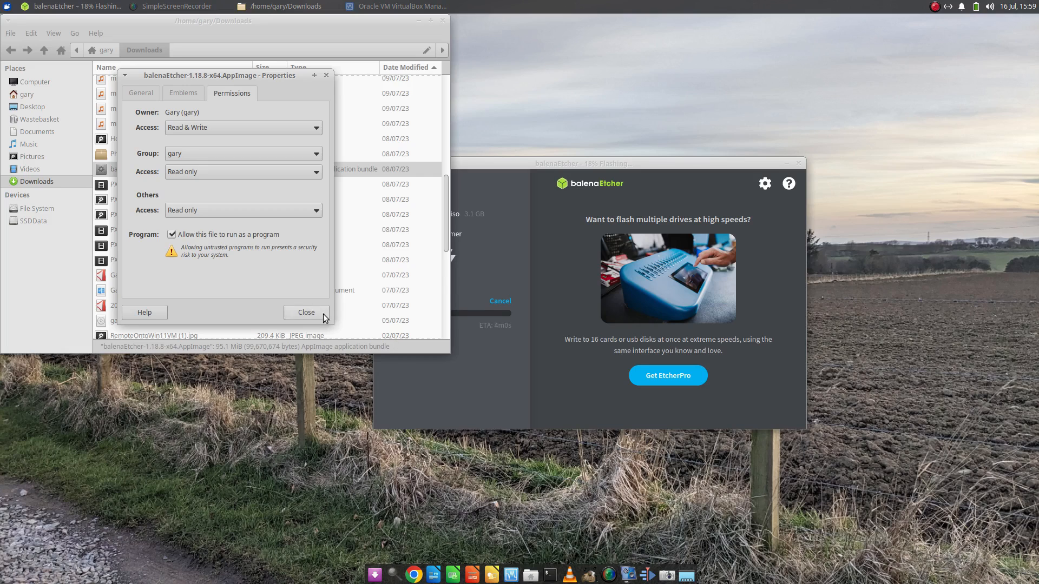
Close the balenaEtcher AppImage's properties and the Downloads folder window, leaving the balenaEtcher window in view.
click(306, 312)
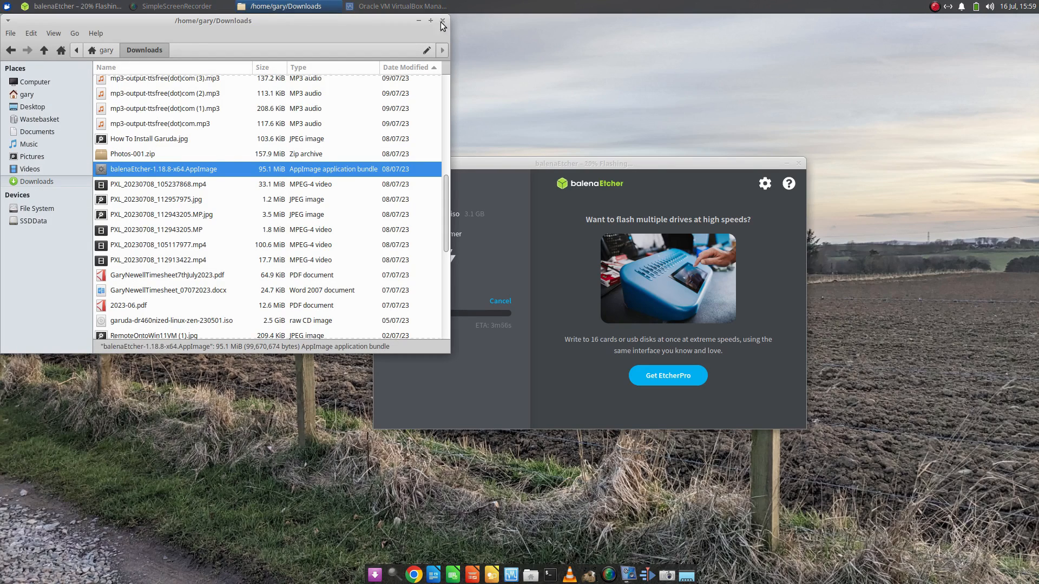
click(442, 21)
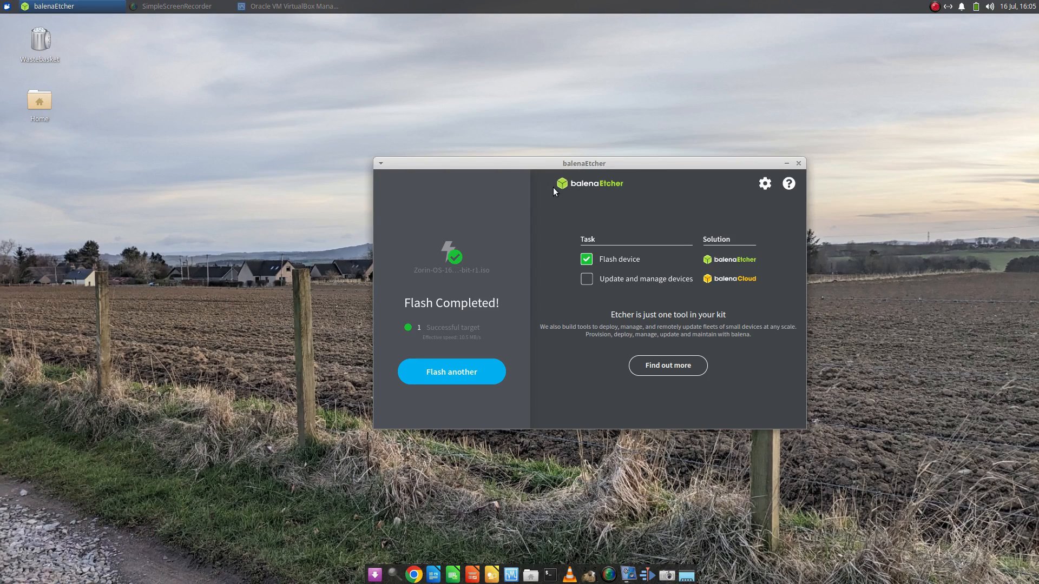
drag(547, 166, 481, 149)
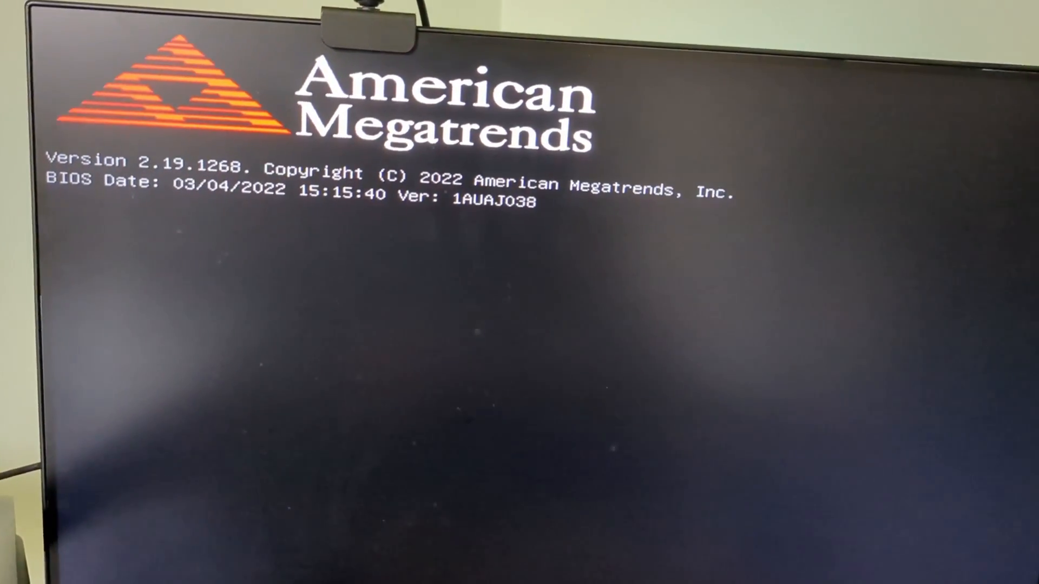
Boot the computer from the UEFI: PNY Transformer 1100 drive and start Try or Install Zorin OS.
key(F7)
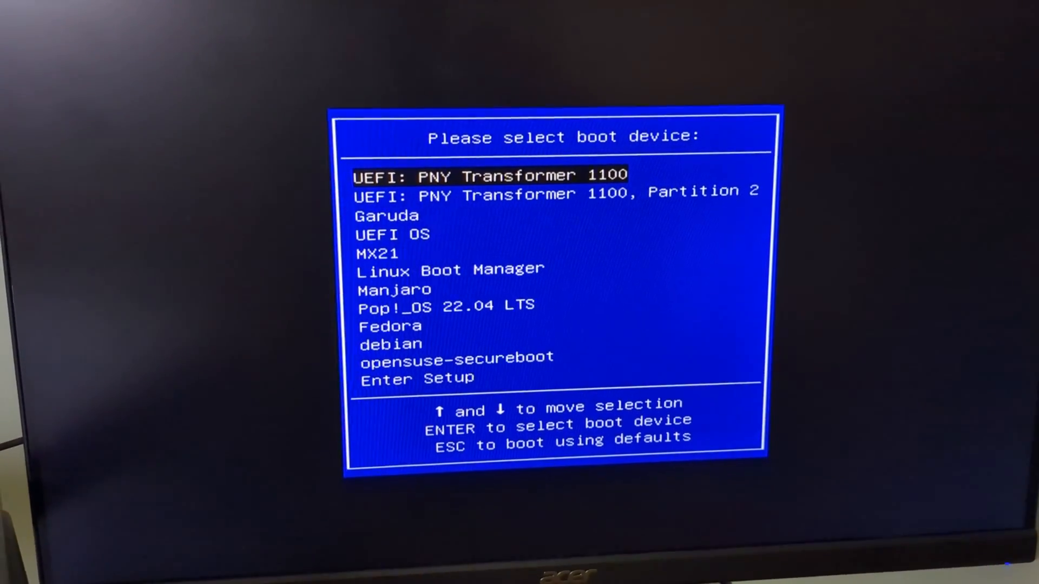
key(Return)
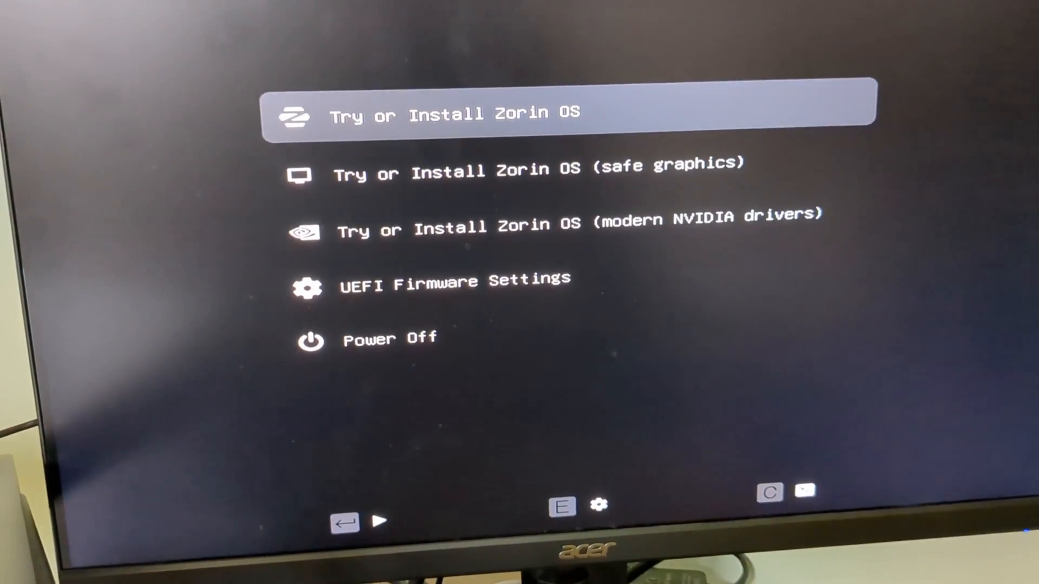
key(Return)
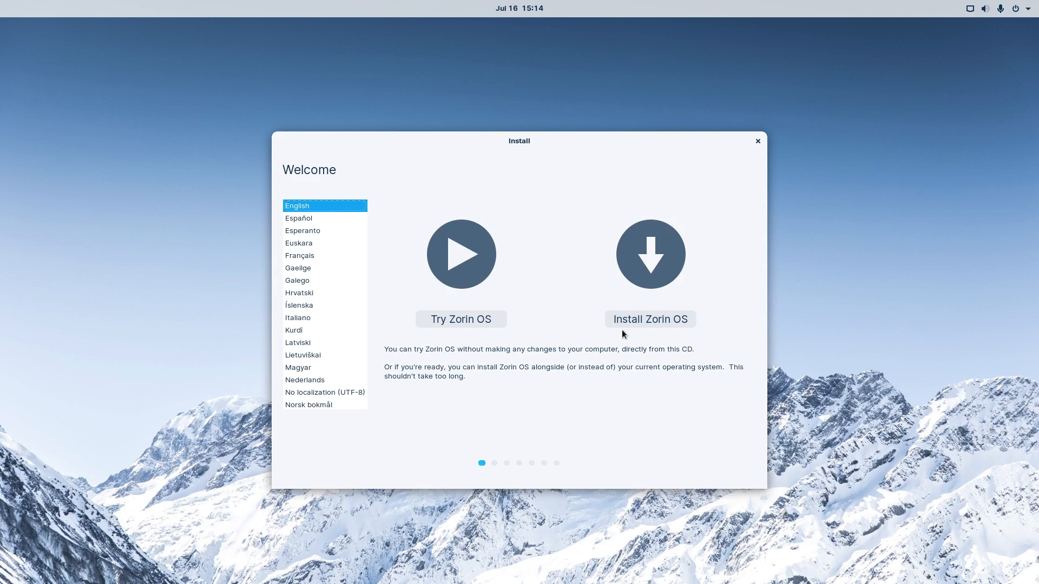
Start installing Zorin OS in English with the English (UK) keyboard layout, keeping update downloads and third-party software enabled.
click(632, 320)
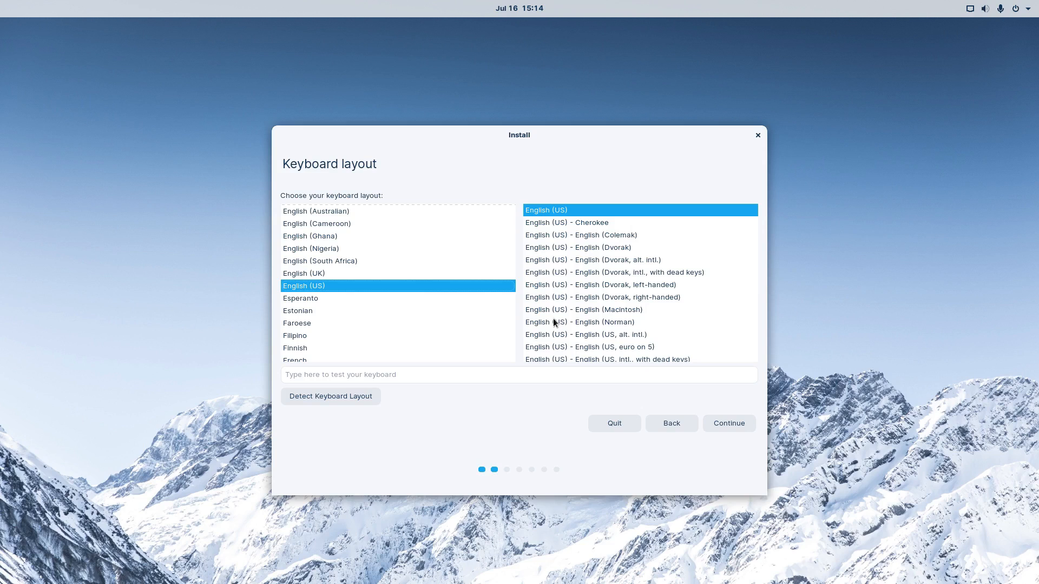
click(324, 276)
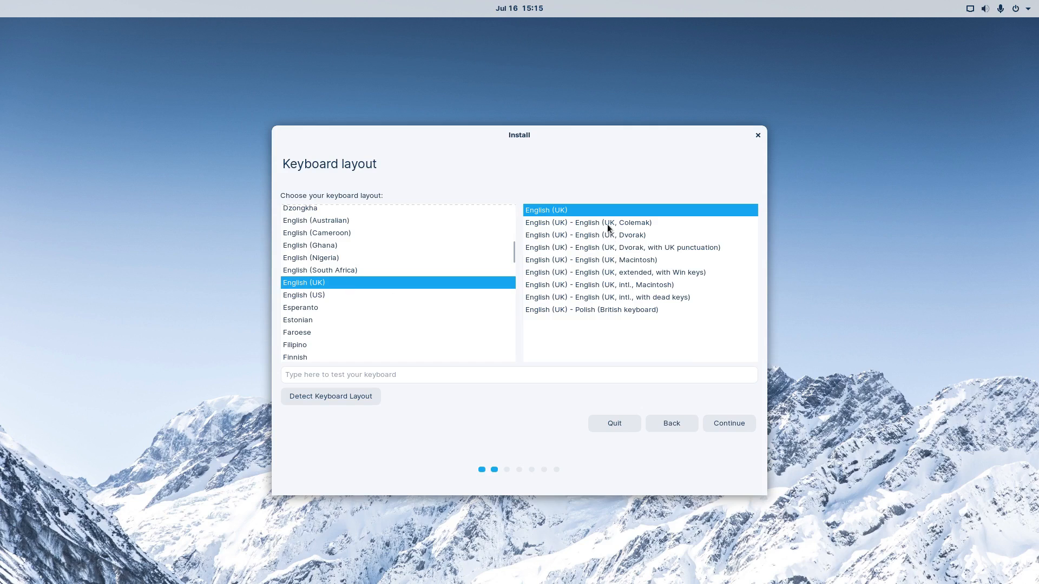
click(742, 422)
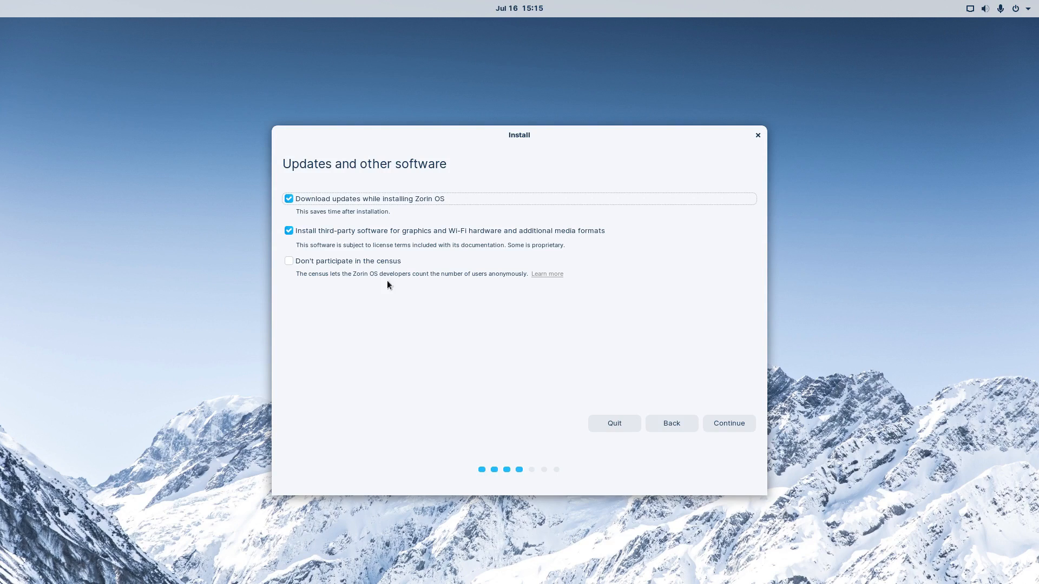
click(737, 422)
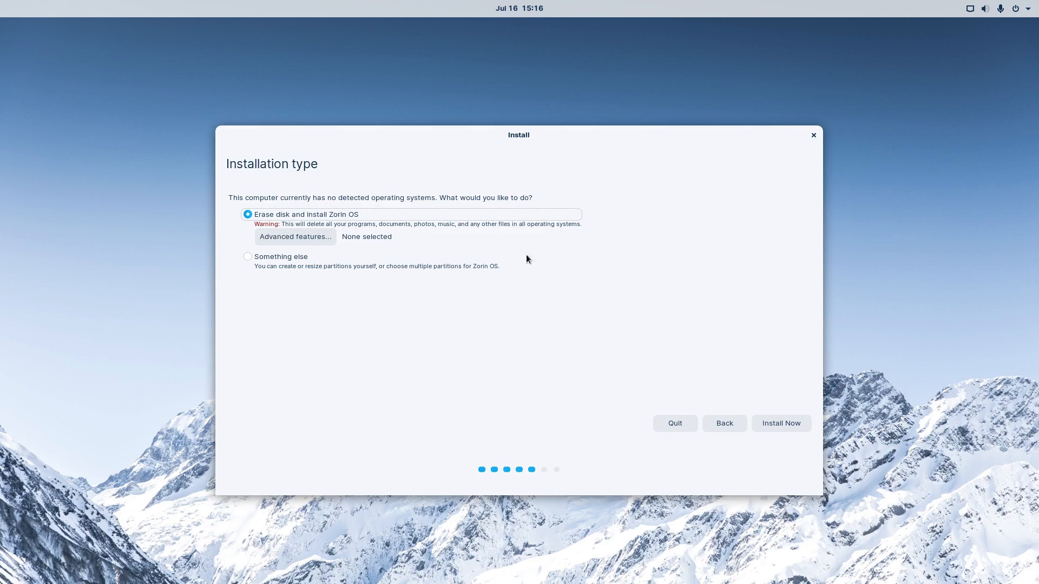
Install with Erase disk and install Zorin OS, approve writing the partition changes, and accept London as the location.
click(781, 424)
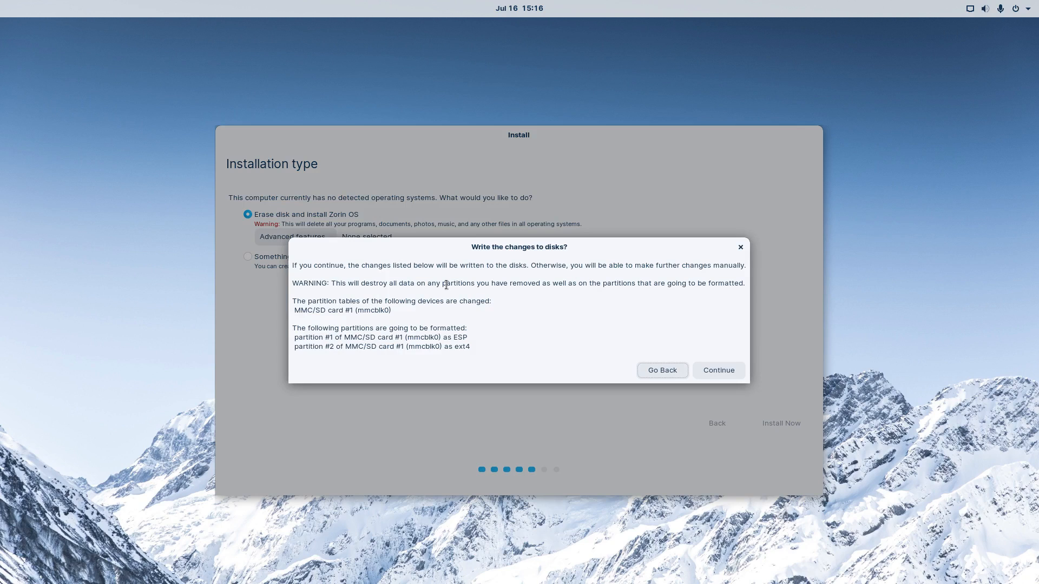
click(728, 366)
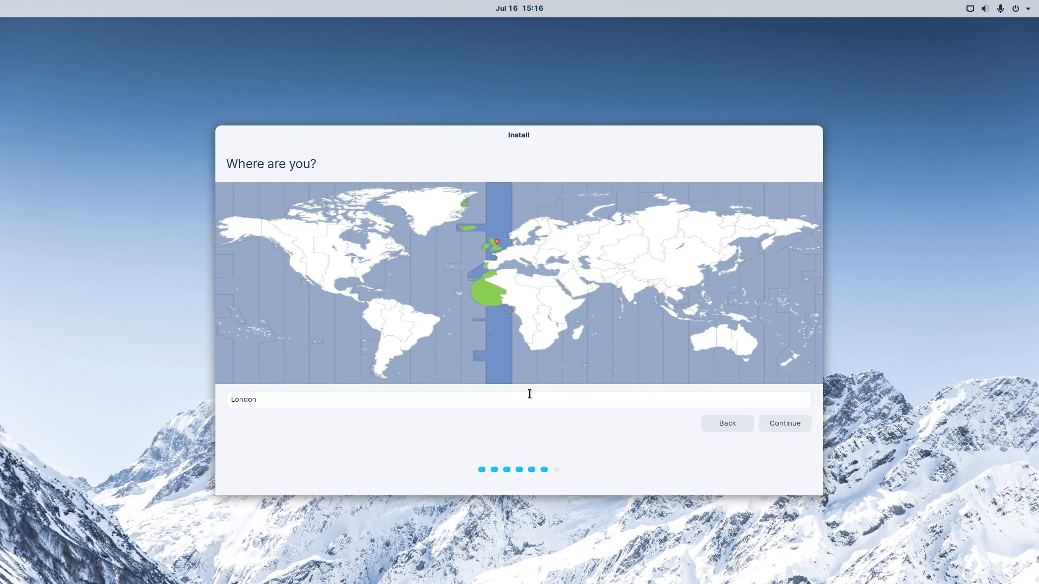
click(802, 423)
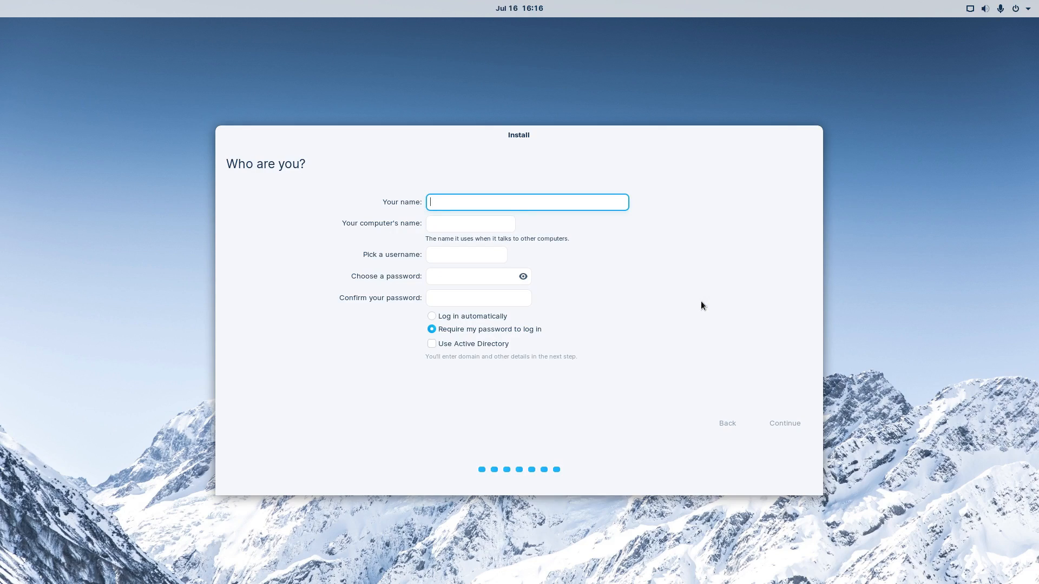
Enter the user's name for the new account and set the computer's name to zorinos.
text(Gary)
click(499, 226)
key(ctrl+a)
text(zorinos)
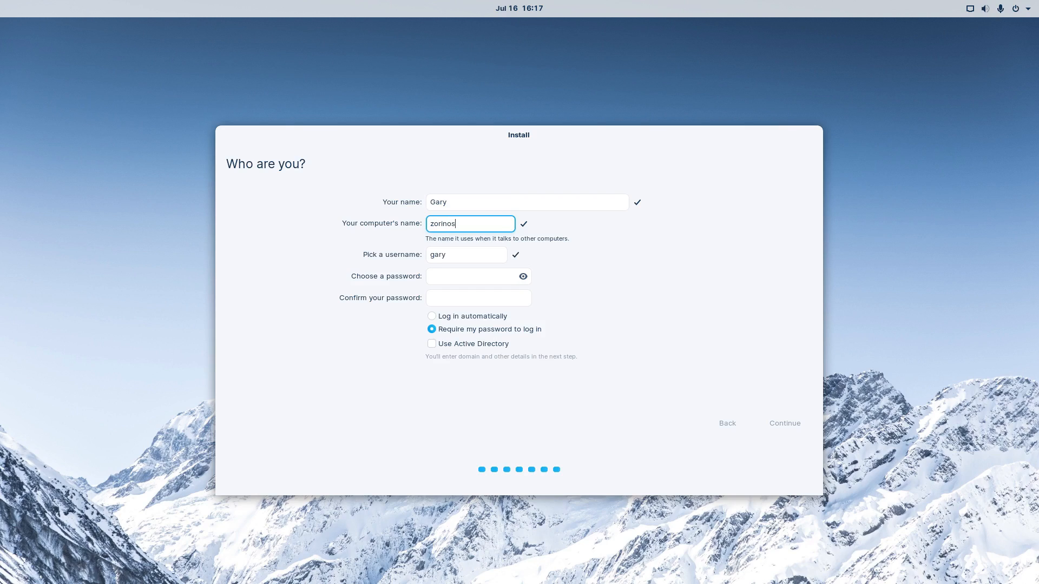
Enter and confirm the account password, keep requiring it to log in, and submit the account details.
click(469, 278)
text(●●●●●●●●●●●)
key(Tab)
text(●●●●●●●●)
key(BackSpace)
key(BackSpace)
key(BackSpace)
key(BackSpace)
key(BackSpace)
key(BackSpace)
key(BackSpace)
key(BackSpace)
text(●●●●●●●●●●●)
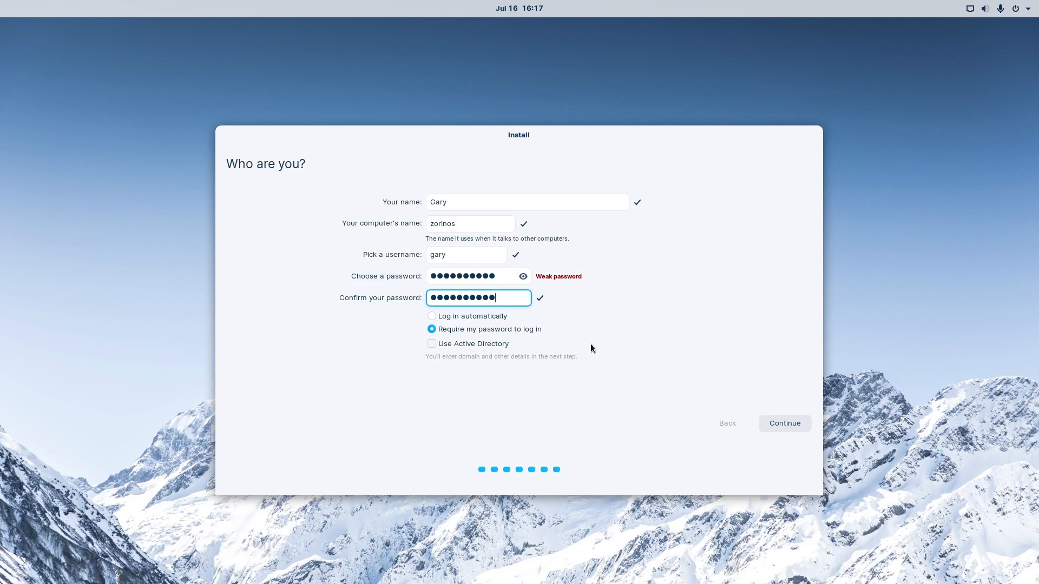
click(797, 426)
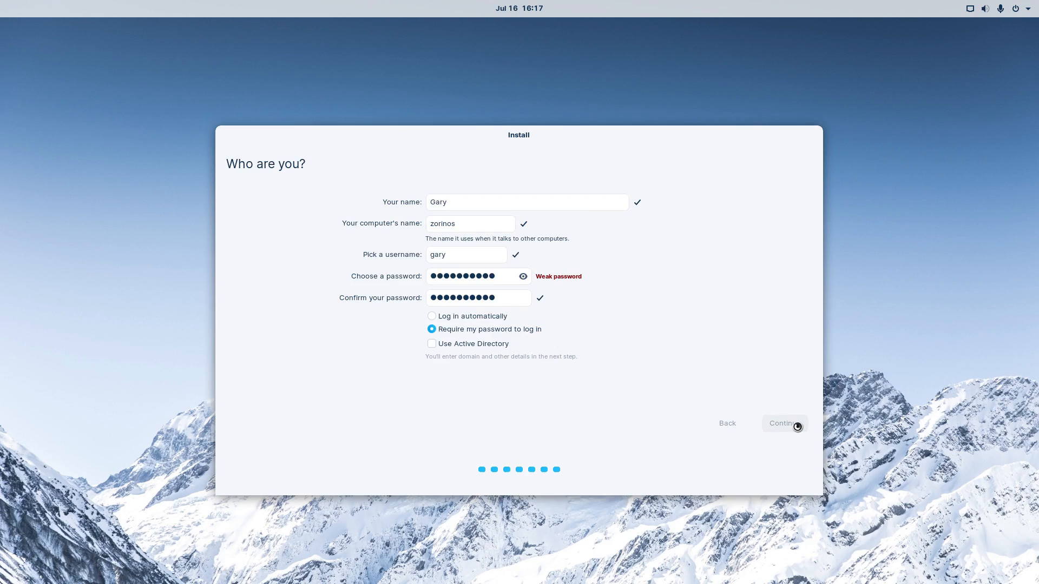